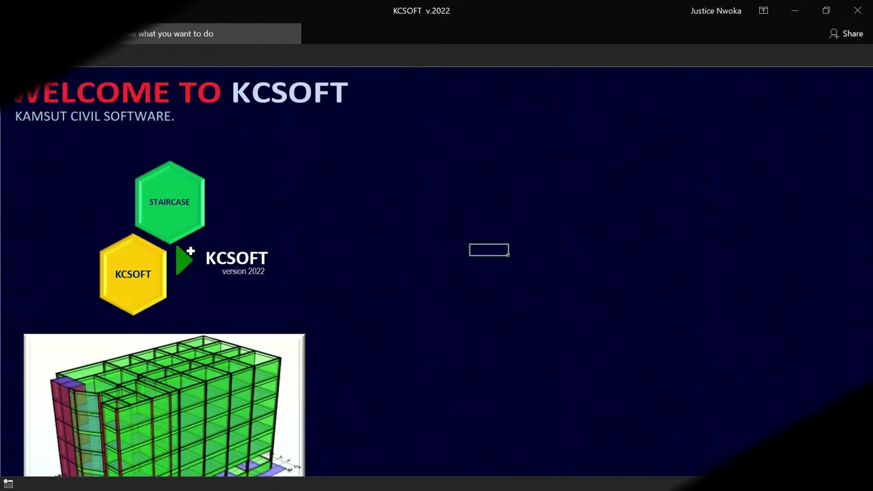
- Browse the KCSOFT welcome sheet and choose the STAIRCASE module to list staircase types
scroll(273, 247, "down", 1)
scroll(273, 249, "up", 1)
scroll(295, 225, "down", 2)
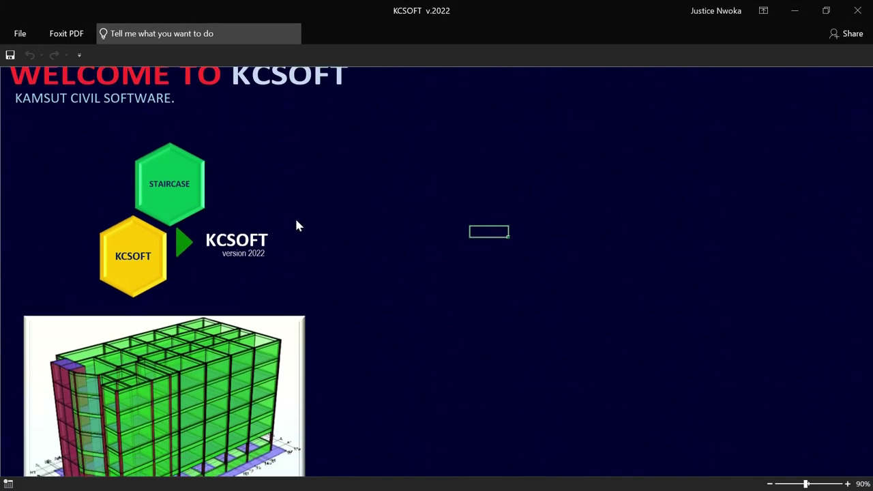
scroll(301, 224, "up", 1)
scroll(251, 182, "up", 1)
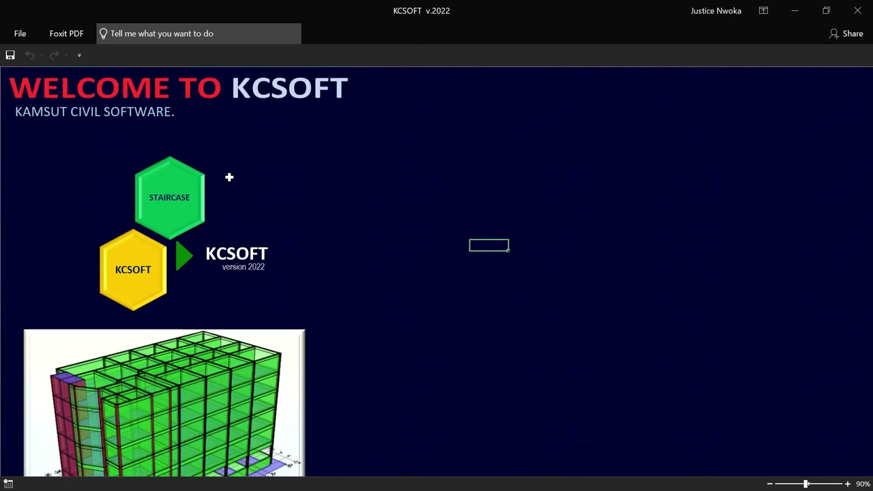
left_click(379, 157)
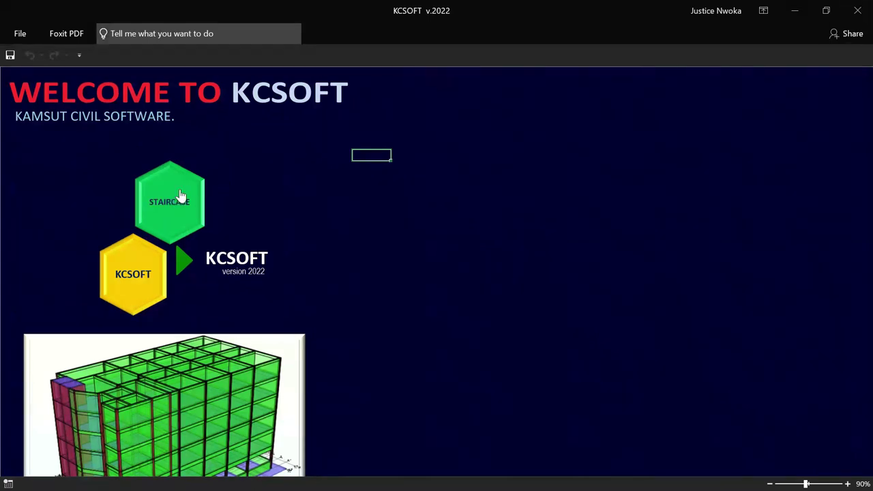
scroll(218, 179, "down", 1)
scroll(161, 182, "up", 1)
scroll(249, 275, "down", 1)
scroll(238, 245, "up", 1)
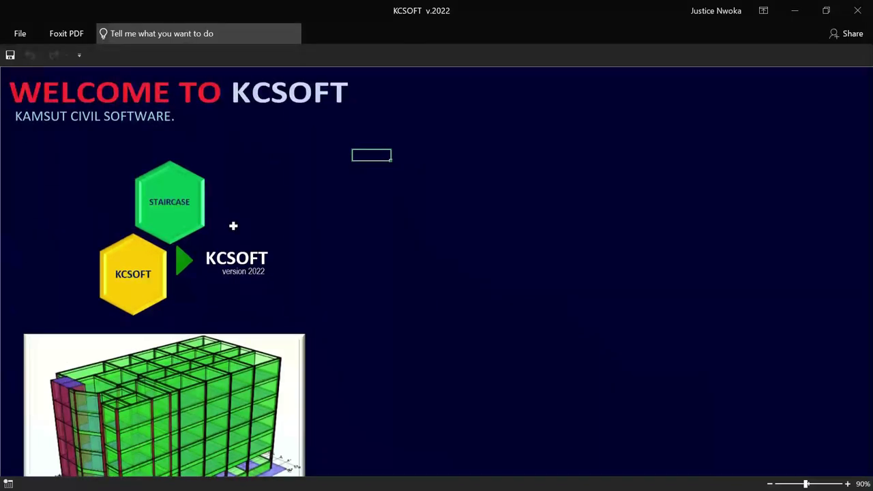
left_click(171, 205)
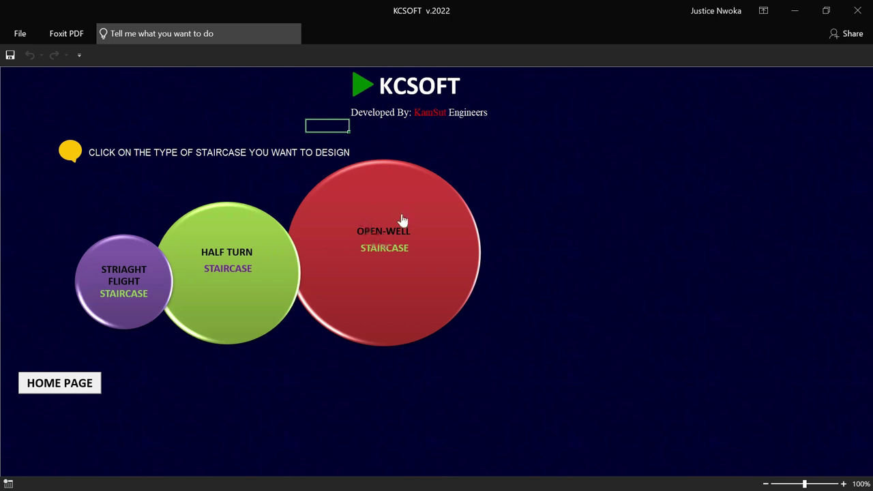
- Start a Half Turn staircase design and enter the client's name in the header
left_click(232, 254)
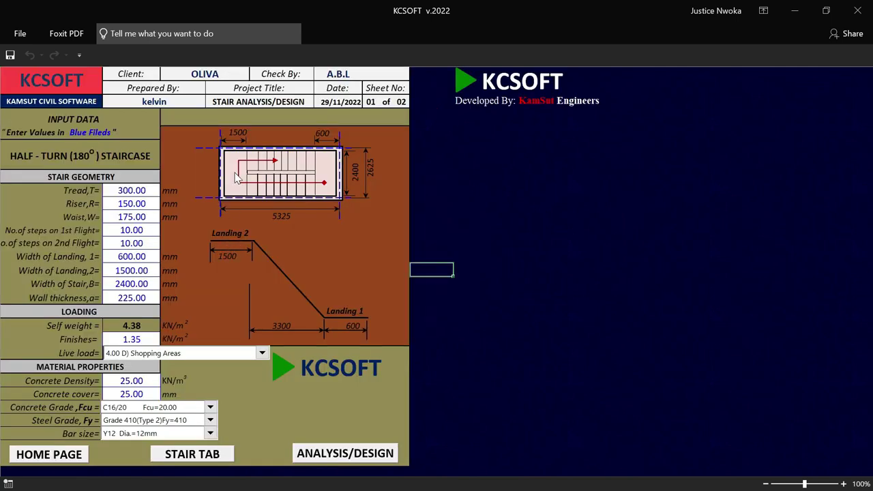
left_click(222, 74)
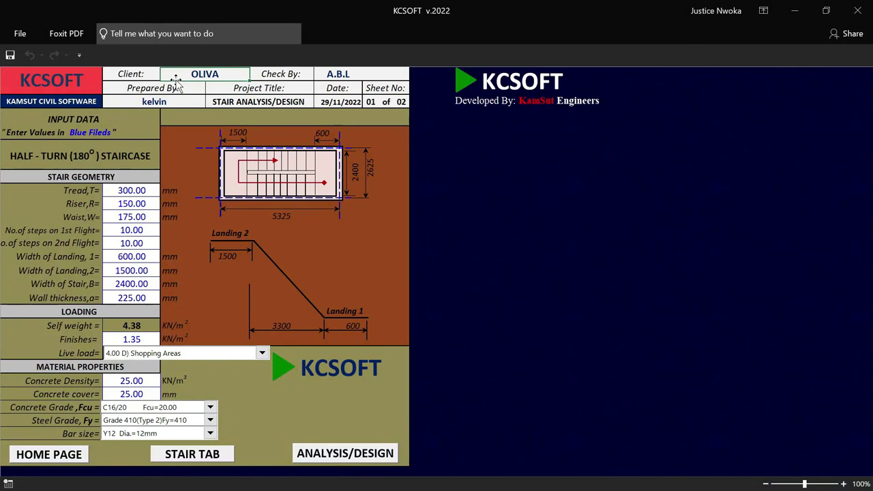
type("JOHN")
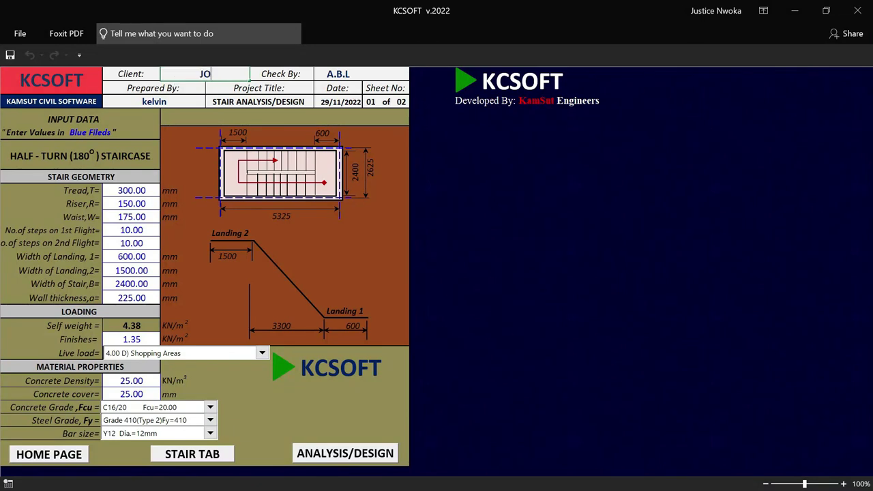
left_click(335, 72)
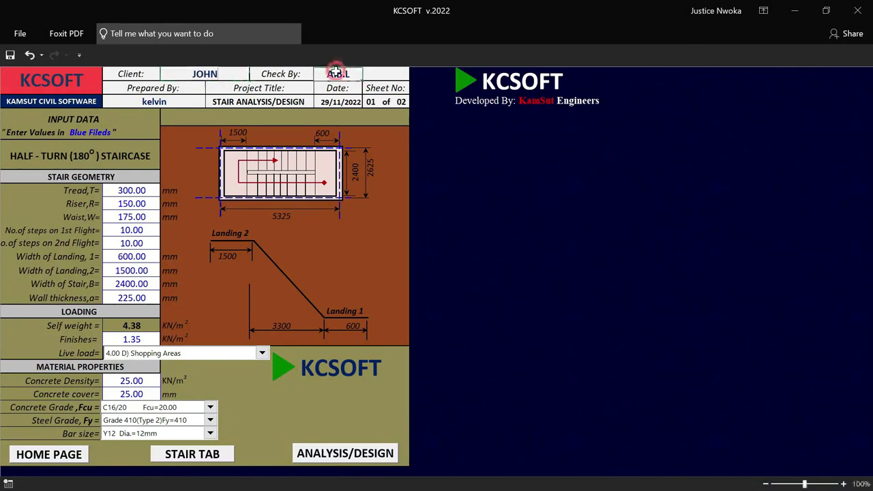
- Enter the checker's name in Check By and the preparer's name in Prepared By
type("PE")
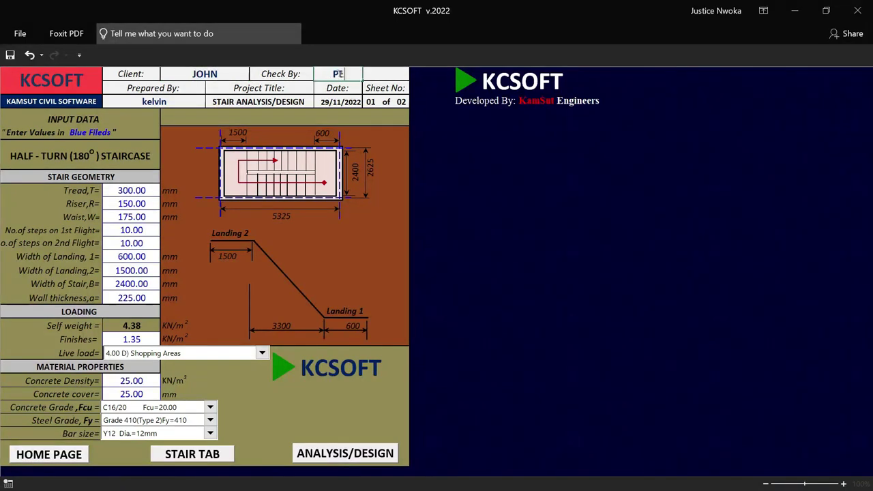
type("TAR")
key("BackSpace")
key("BackSpace")
type("ER")
left_click(462, 216)
left_click(161, 101)
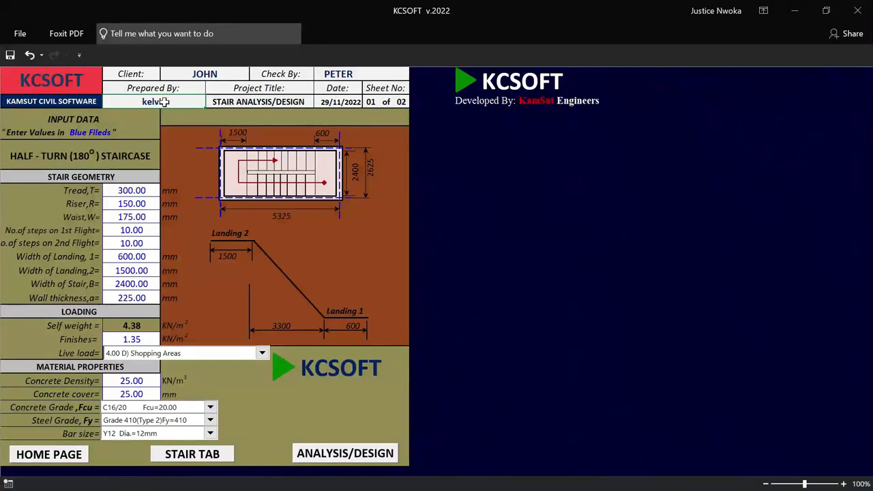
type("jUSTICE")
left_click(438, 278)
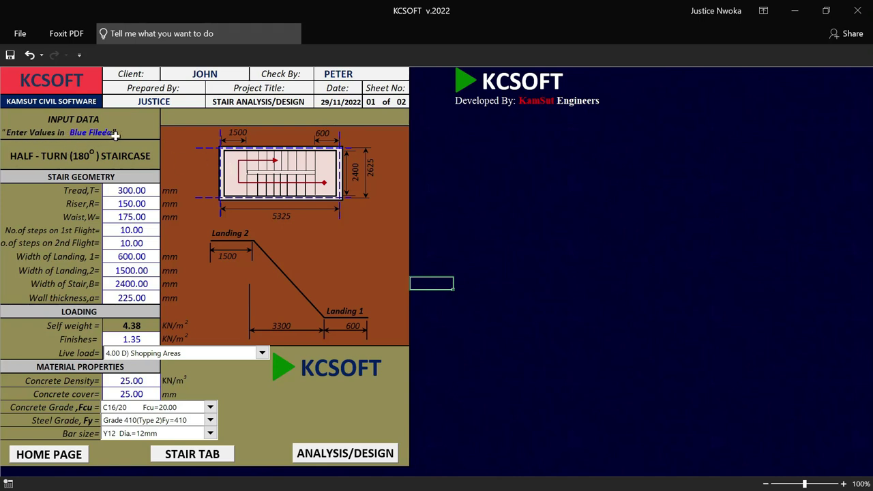
- Set tread to 300, riser to 150 and waist thickness to 175
left_click(138, 189)
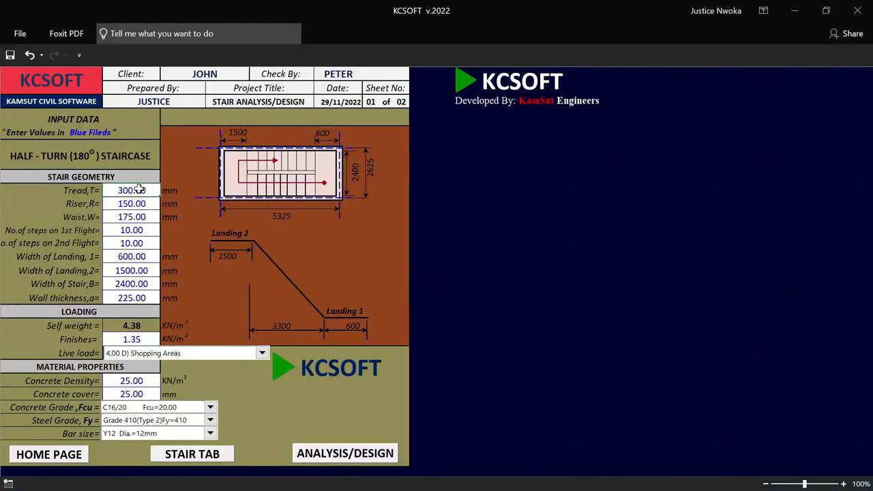
type("297")
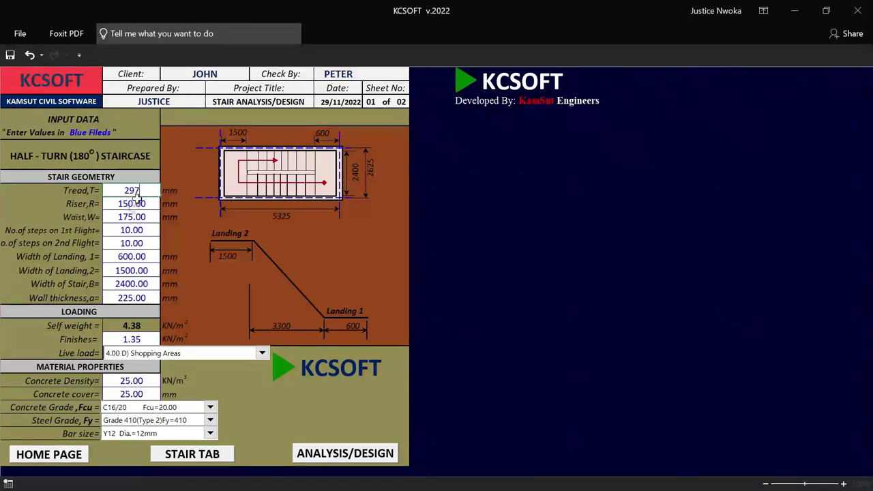
key("BackSpace")
key("BackSpace")
type("300")
key("Return")
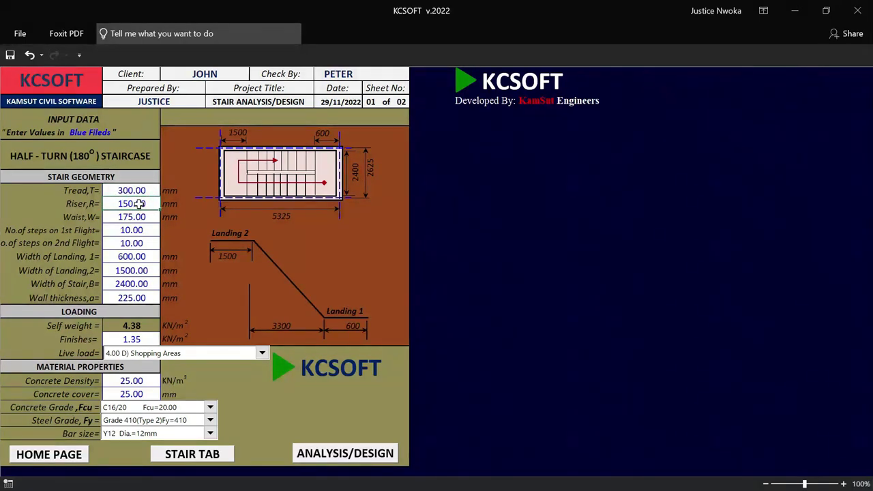
type("15")
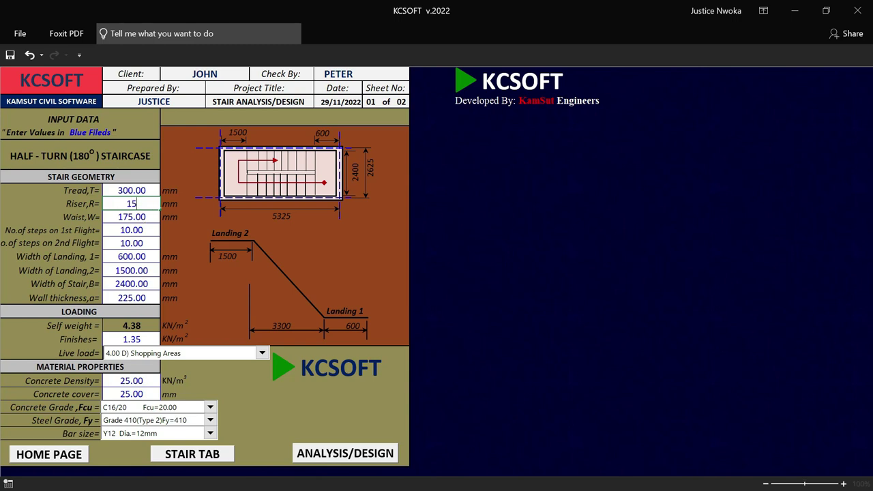
type("0")
key("Return")
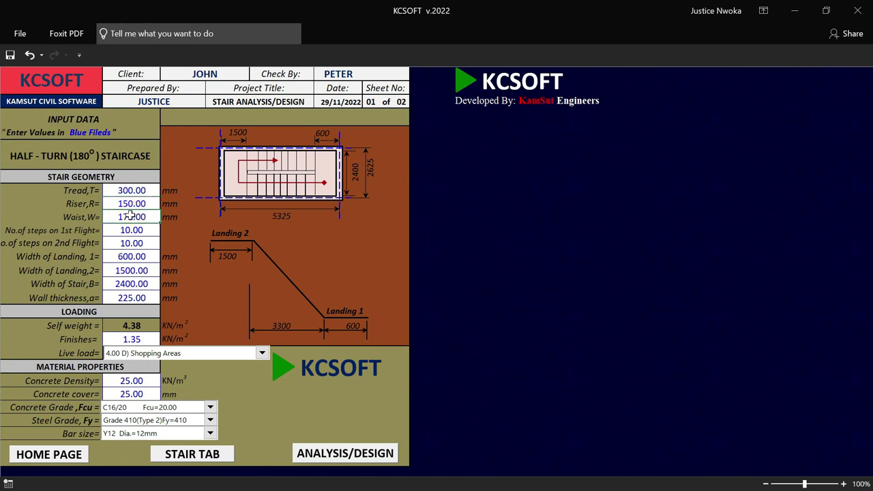
type("175")
key("Return")
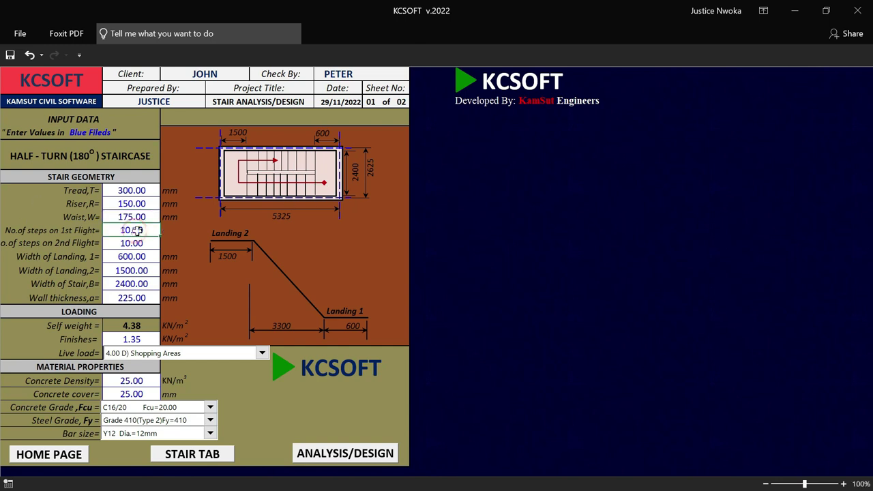
- Set 8 steps on the first flight and 7 on the second
type("8")
key("Return")
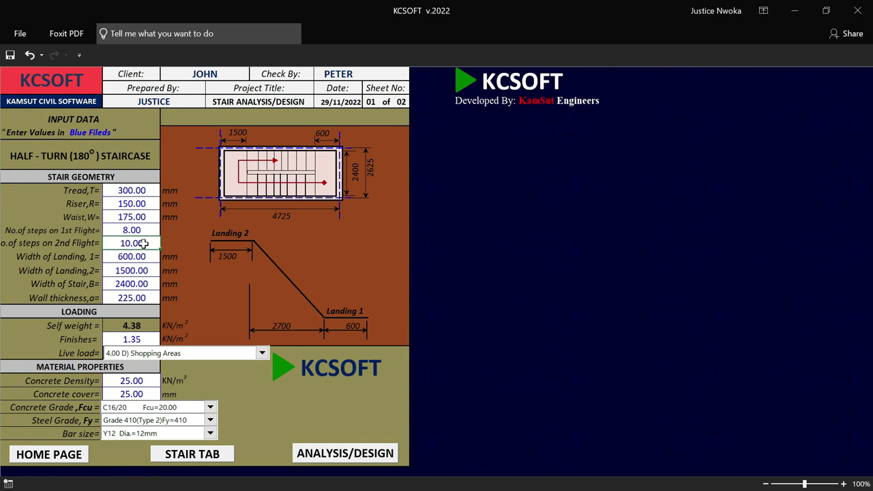
type("7")
key("Return")
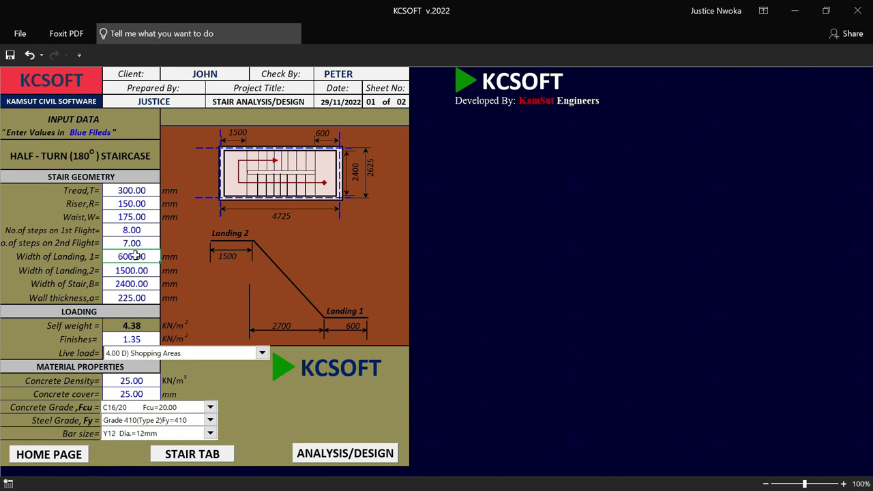
- Set landing widths to 600 for Landing 1 and 1200 for Landing 2
type("600")
key("Return")
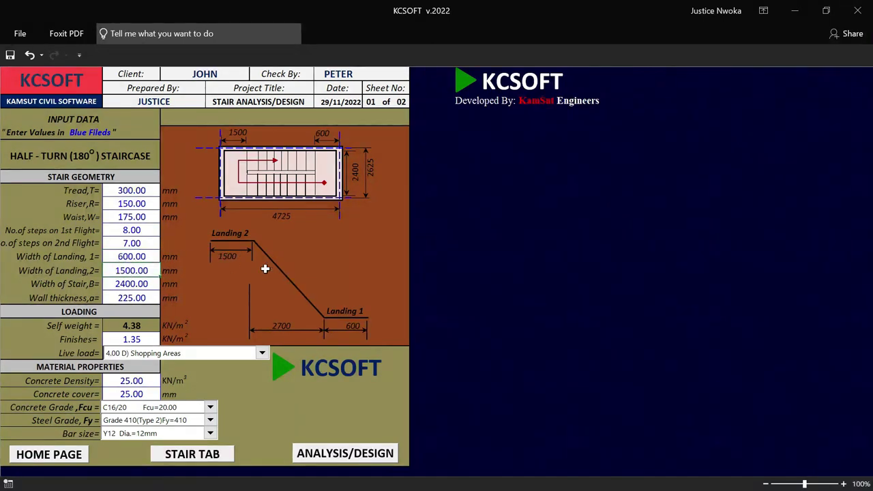
type("1200")
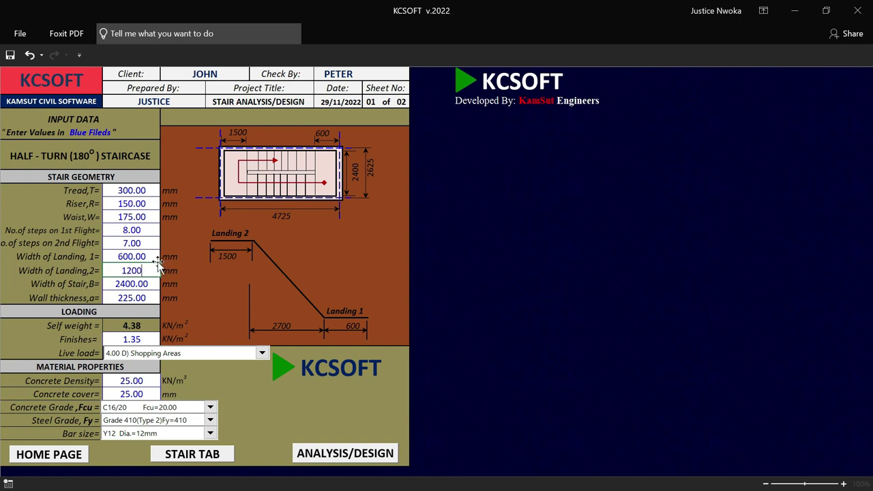
key("Return")
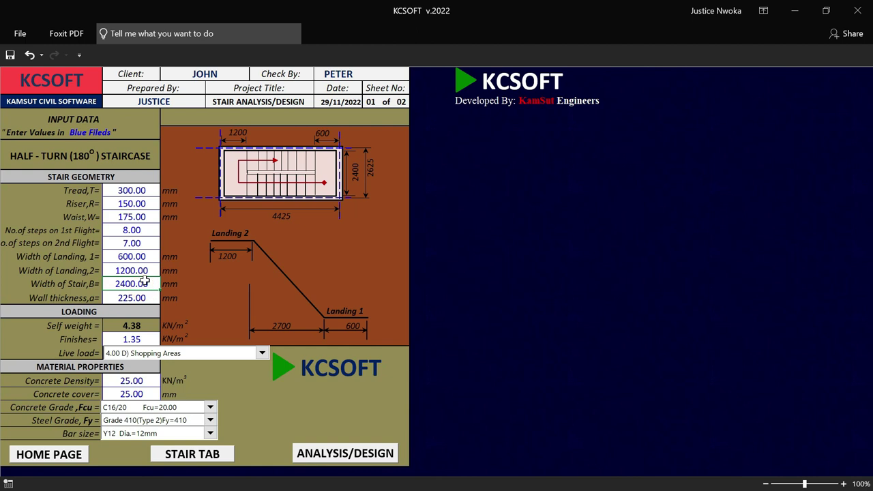
- Set the stair width to 2200 mm and enter 150 for wall thickness
type("2")
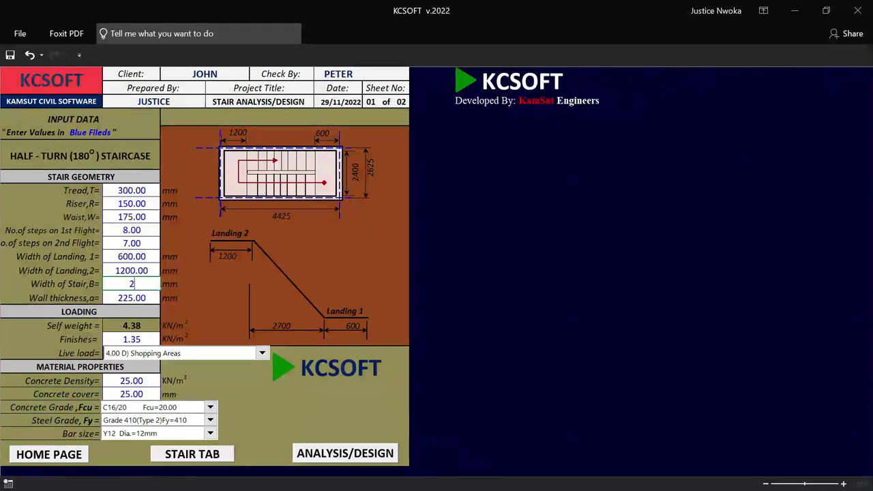
type("200")
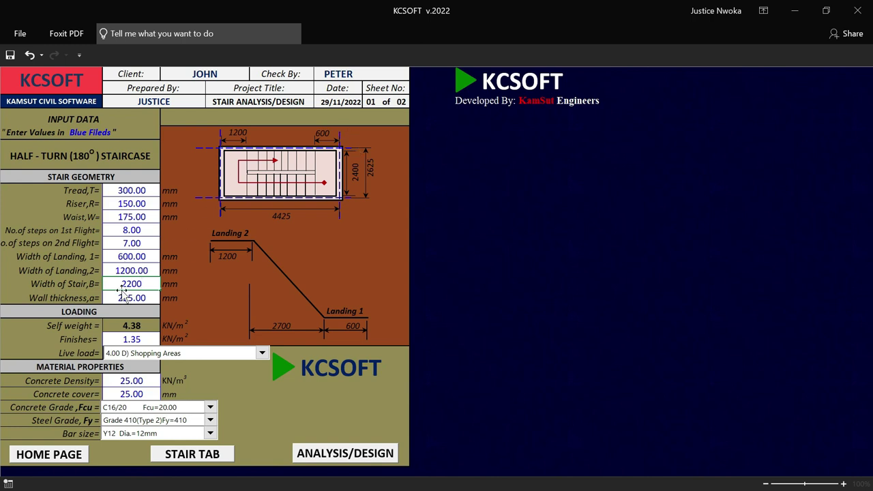
key("Return")
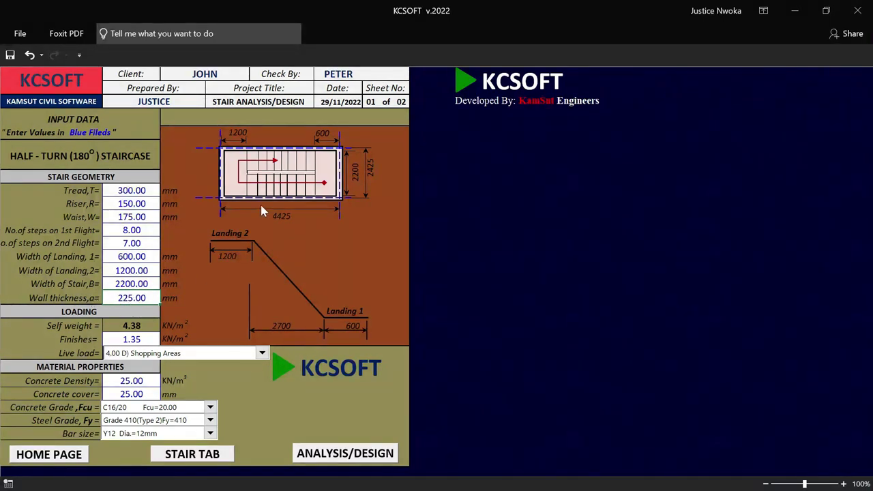
type("150")
- Commit the 150 mm wall thickness and set the finishes load to 1.25 kN/m²
left_click(173, 325)
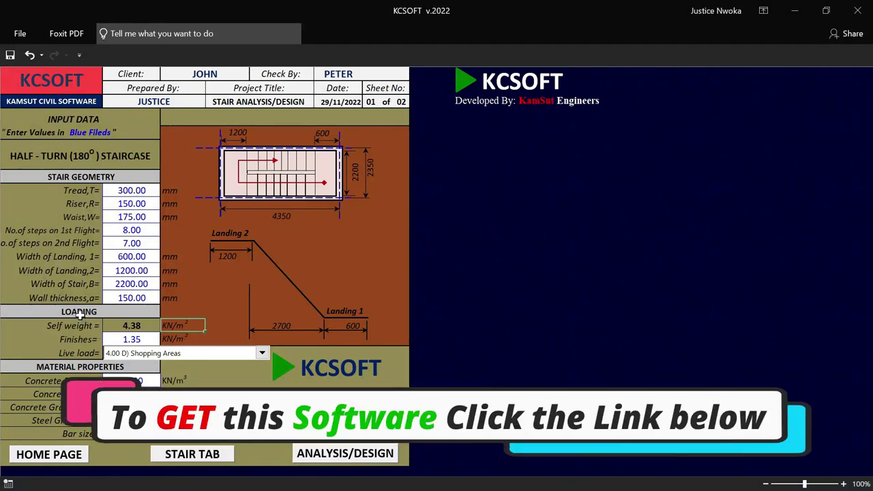
left_click(133, 339)
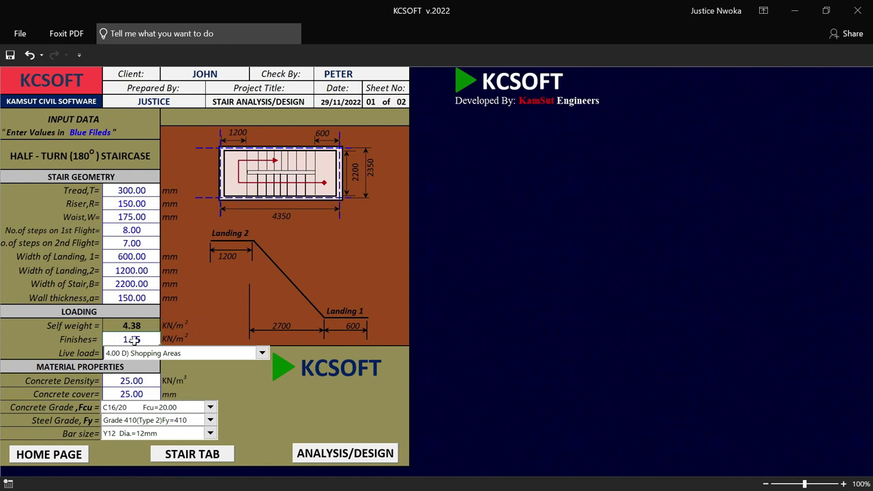
type("1.25")
left_click(232, 324)
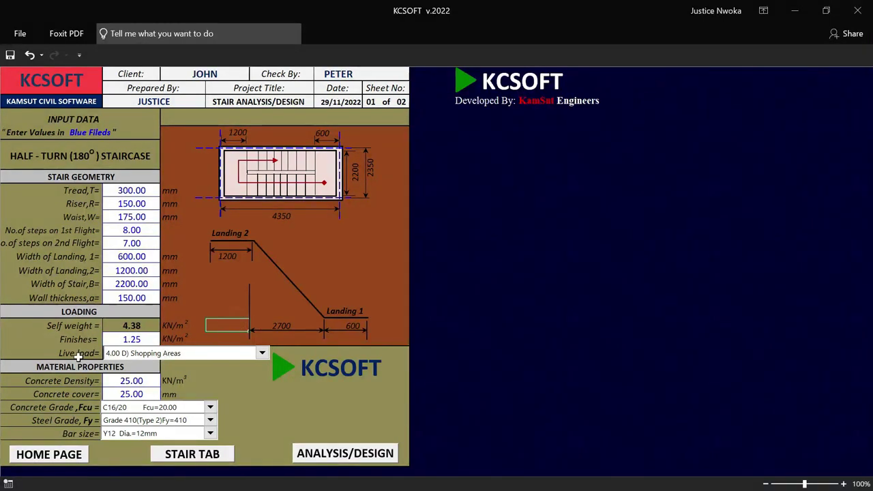
left_click(224, 354)
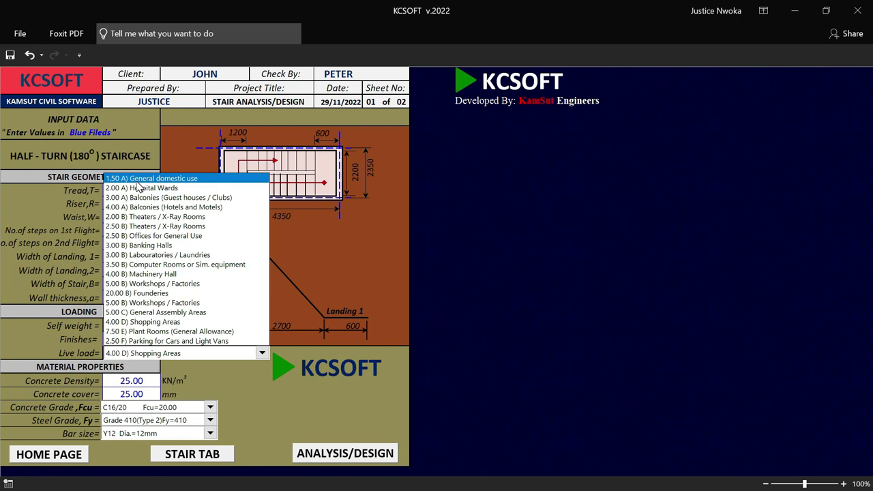
- Choose live load 1.50 A) General domestic use, concrete density 25, and 20 mm cover
left_click(179, 181)
scroll(82, 341, "down", 1)
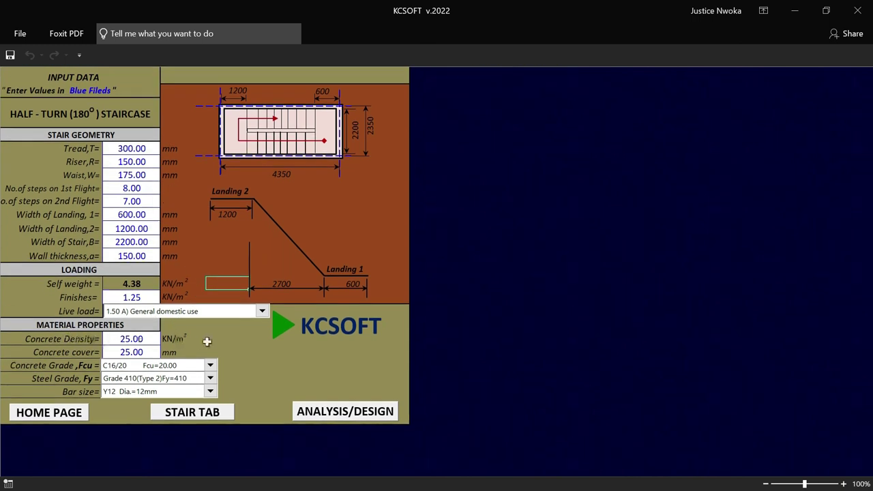
left_click(139, 339)
type("2")
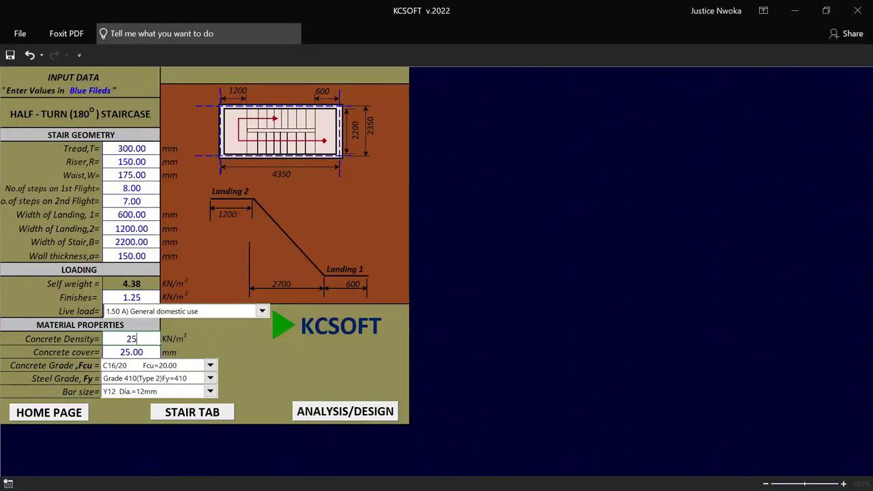
type("5")
left_click(140, 352)
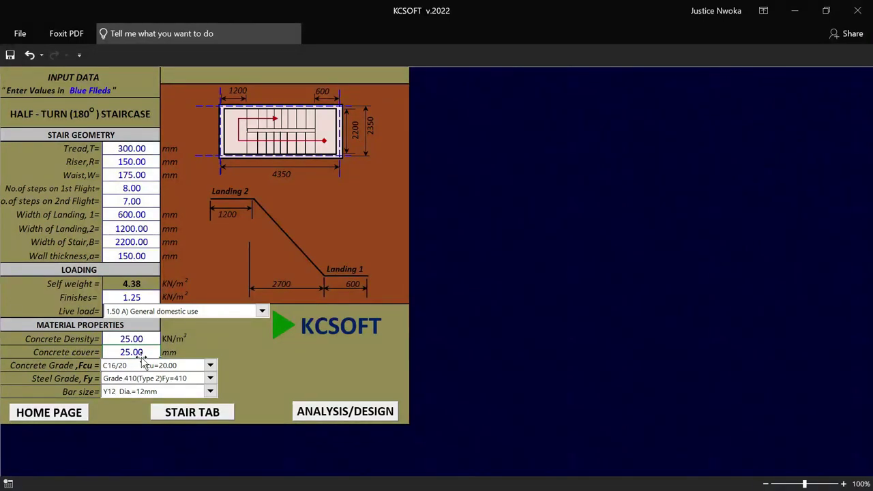
type("20")
scroll(273, 320, "down", 1)
left_click(281, 318)
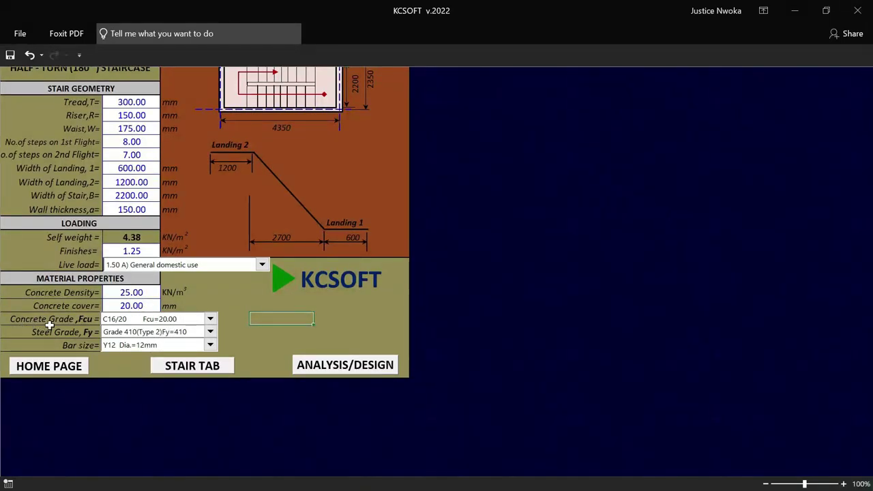
- Keep concrete grade C16/20, steel Grade 410 and Y12 12mm bars
left_click(211, 321)
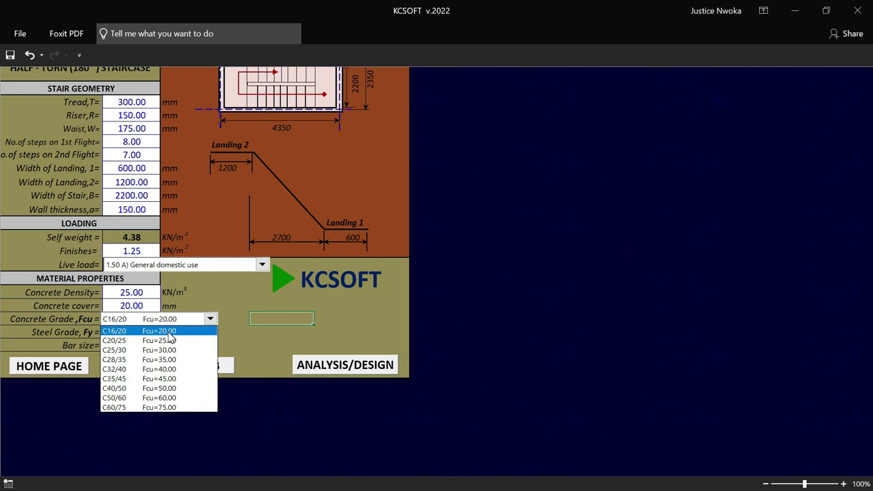
left_click(130, 331)
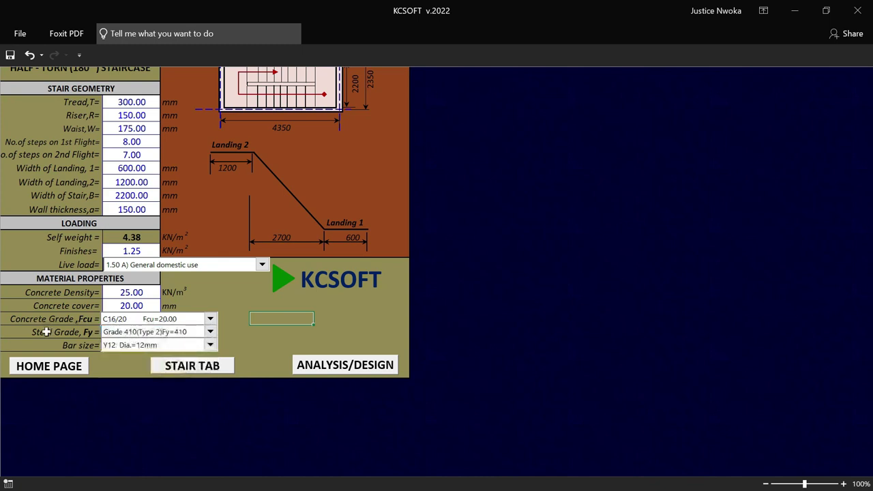
left_click(209, 332)
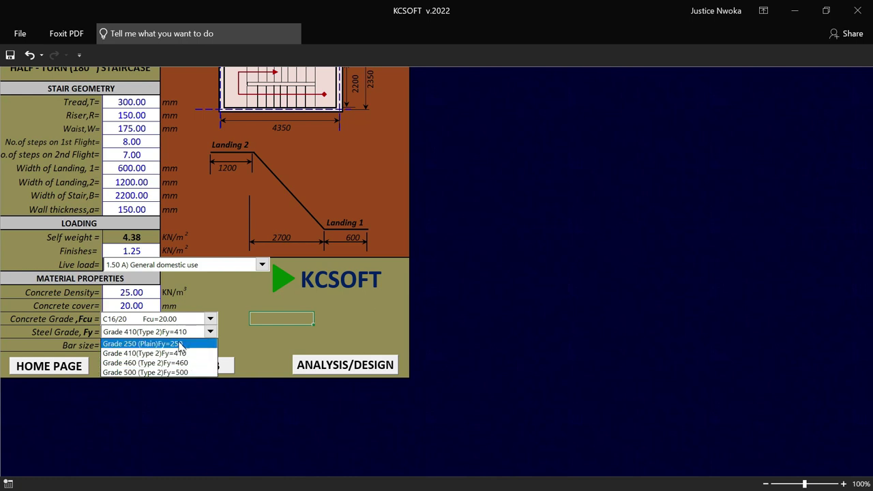
left_click(160, 354)
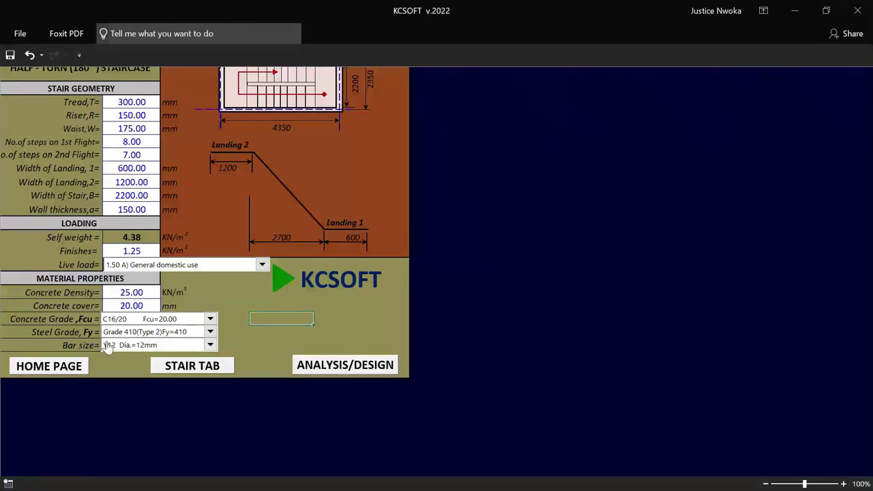
left_click(210, 345)
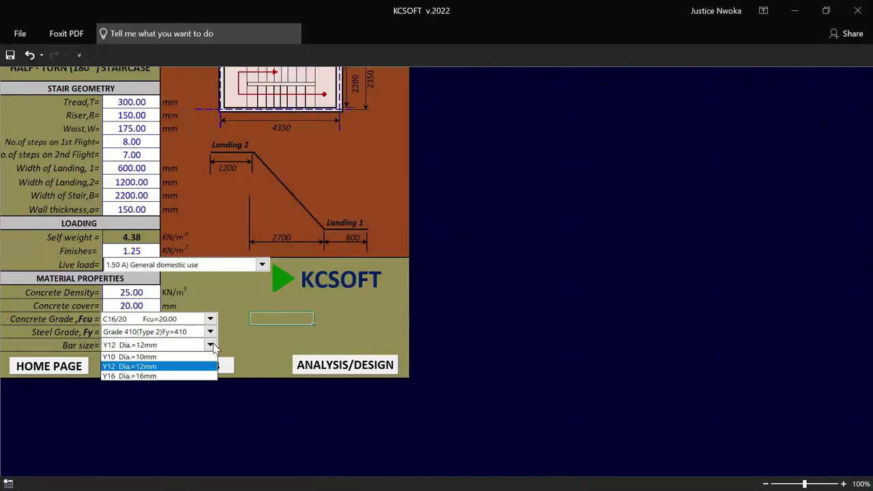
left_click(145, 368)
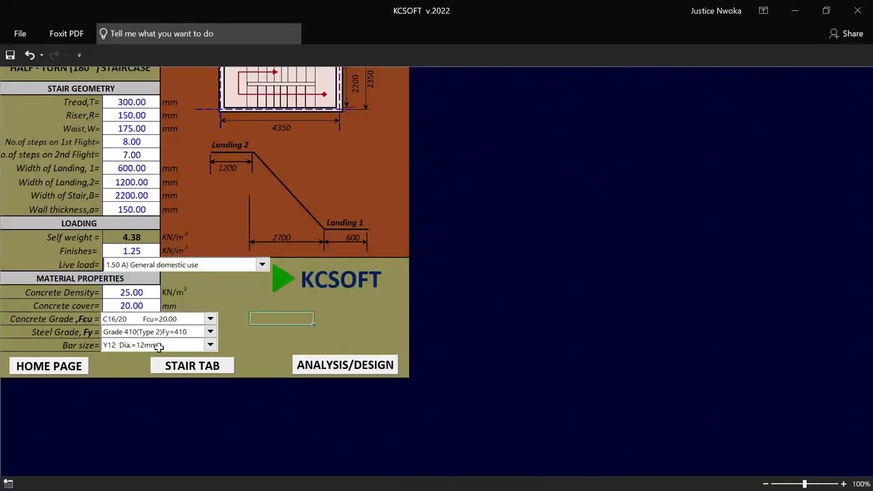
- Run ANALYSIS/DESIGN, producing a 13.83 kN/m² design load and Y12 bars at 300mm c/c
scroll(213, 276, "up", 2)
scroll(214, 276, "down", 2)
scroll(243, 292, "up", 2)
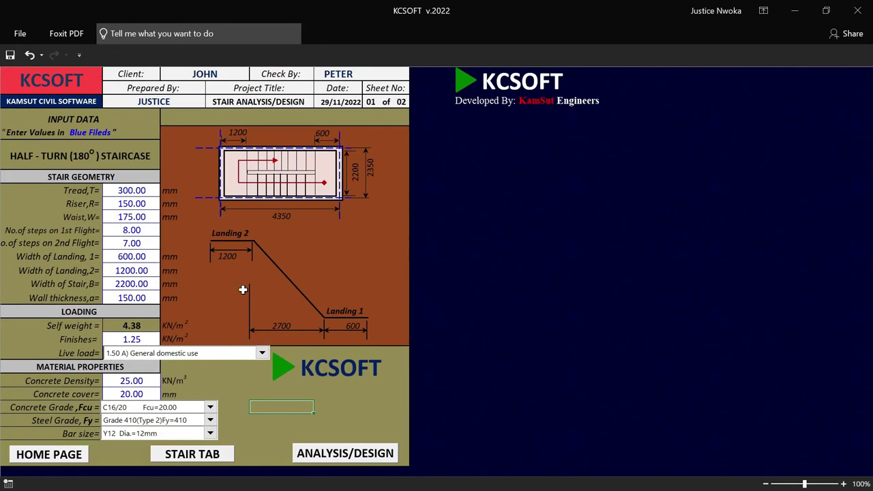
scroll(244, 289, "down", 1)
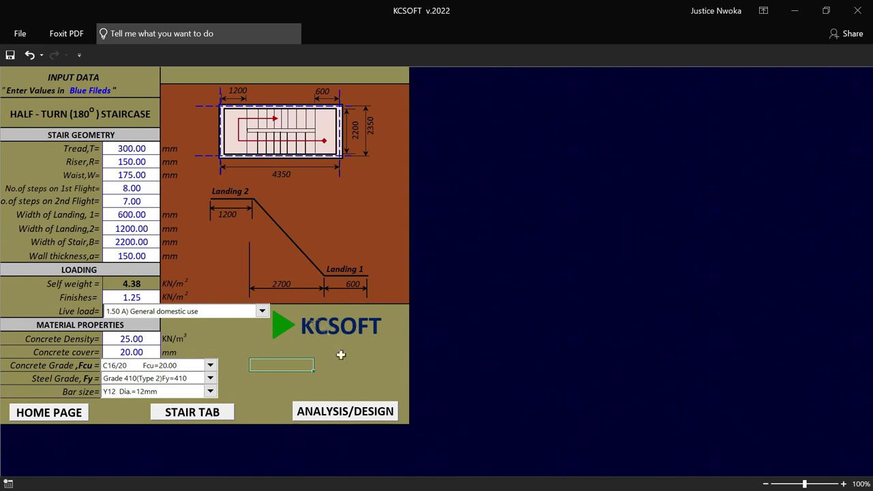
left_click(327, 403)
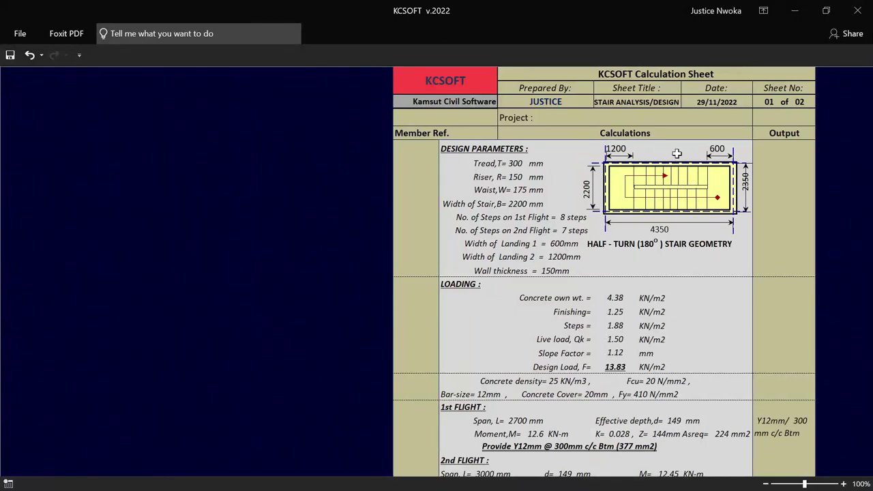
- Review the results (Deflection OK, Y12 at 300mm c/c) and go back to the input sheet
scroll(677, 153, "down", 1)
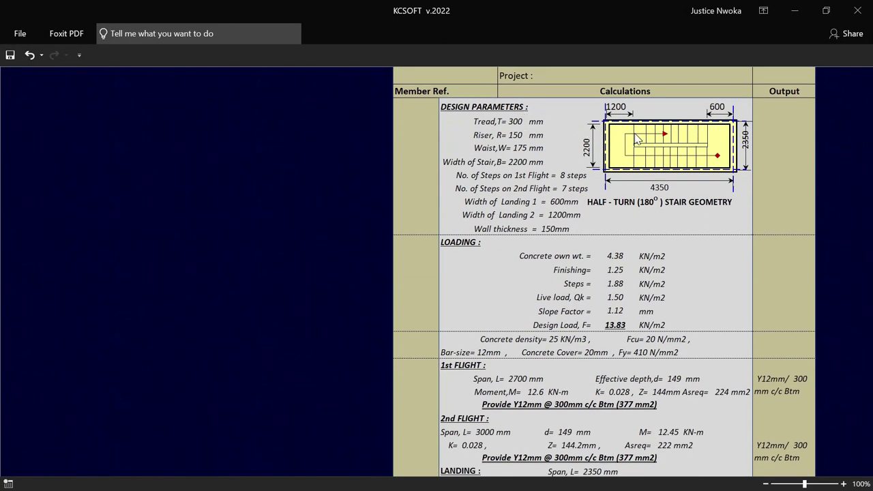
scroll(635, 139, "down", 5)
scroll(701, 301, "up", 5)
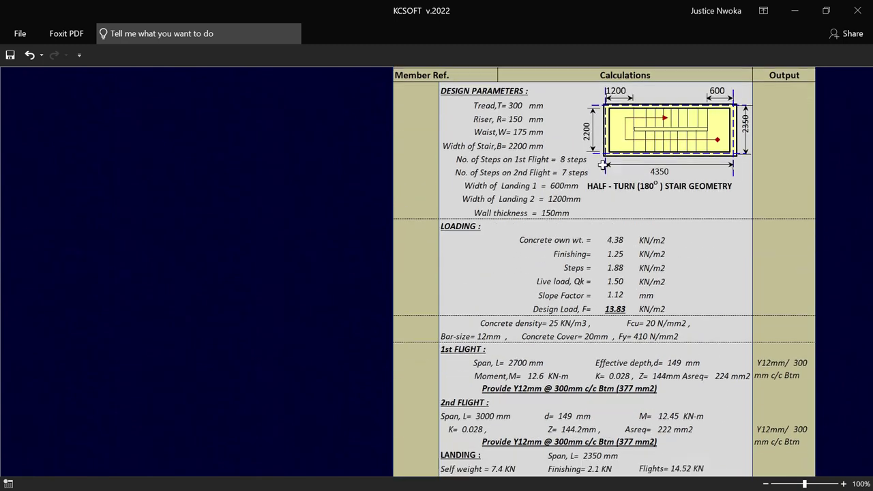
scroll(603, 164, "down", 5)
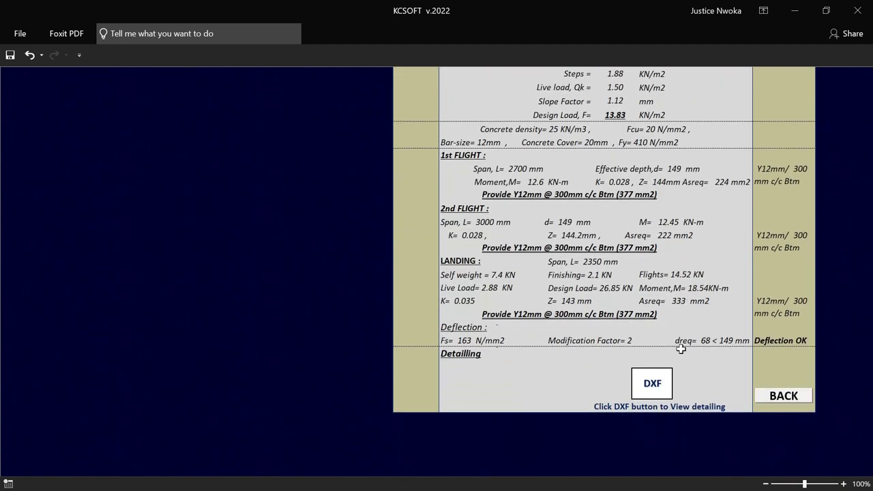
scroll(681, 348, "up", 2)
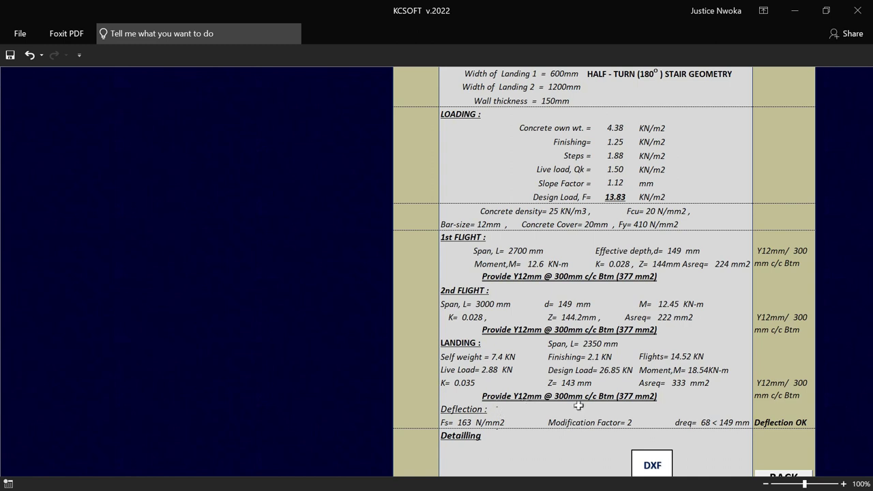
scroll(567, 343, "down", 1)
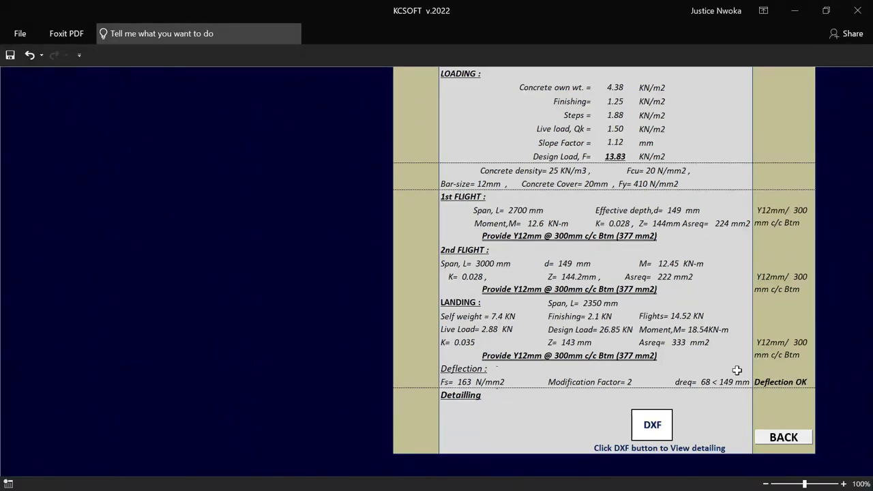
left_click(783, 437)
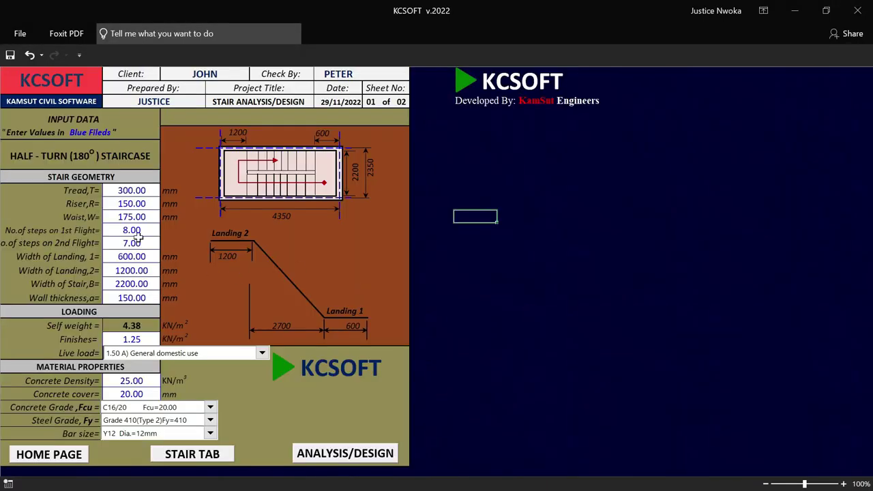
- Try a 100 mm waist, run the analysis to see deflection fail, and return
left_click(137, 217)
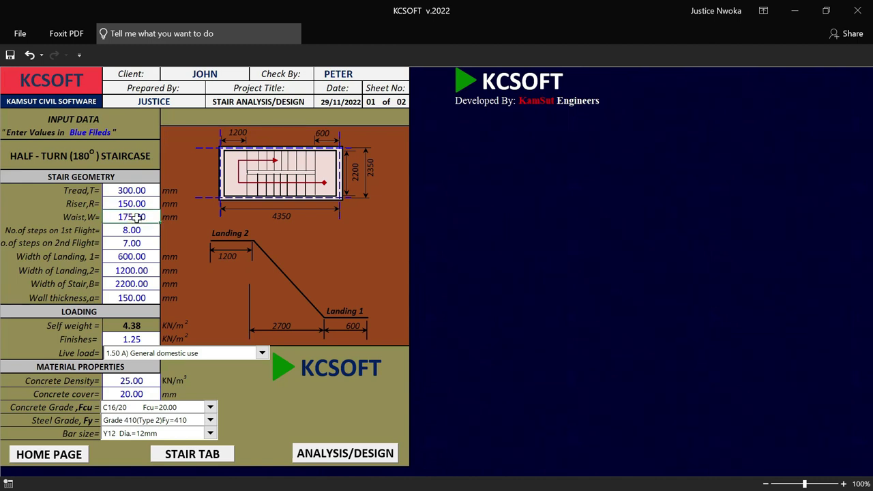
type("10")
left_click(348, 256)
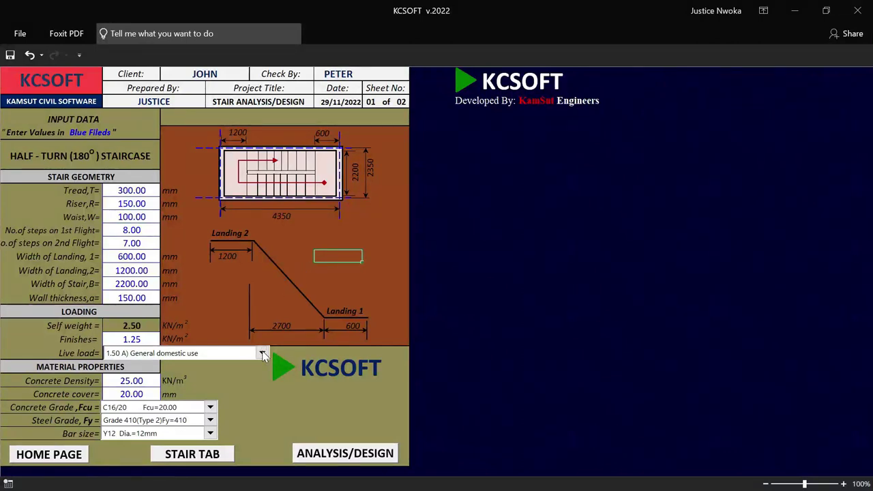
left_click(324, 453)
scroll(730, 334, "down", 5)
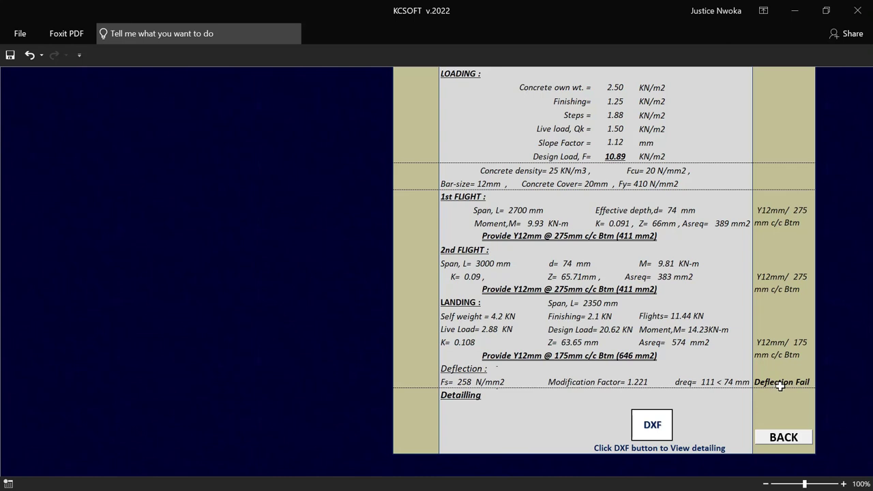
left_click(783, 437)
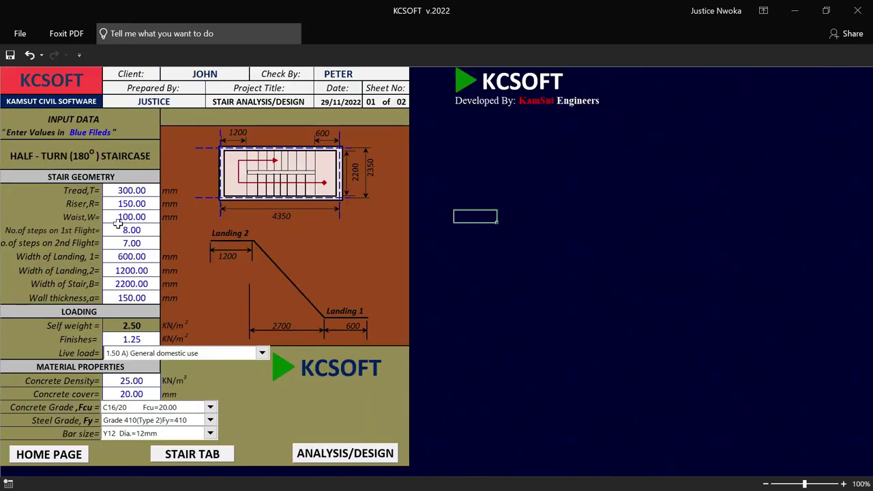
- Restore the waist to 175 mm and rerun the analysis
left_click(122, 218)
type("1")
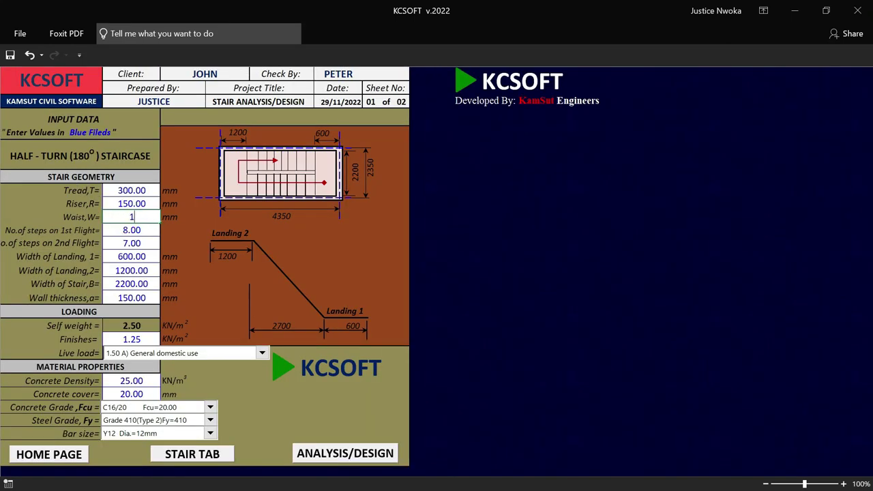
type("75")
left_click(521, 282)
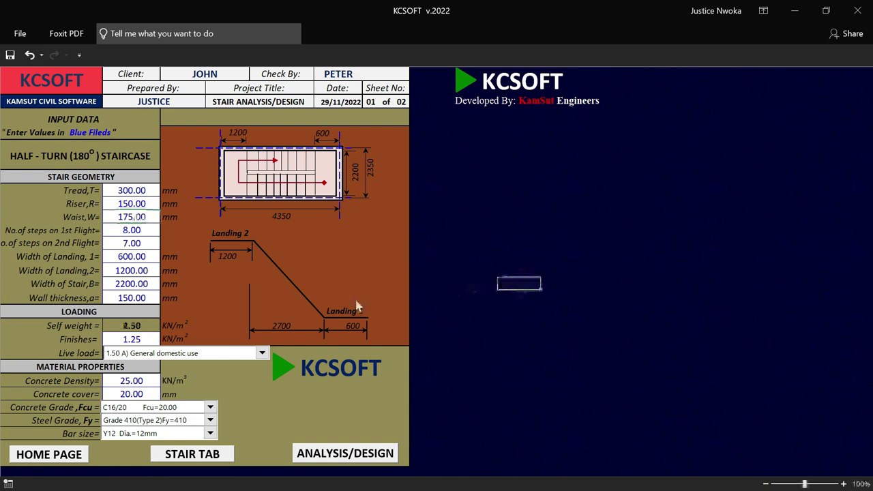
scroll(344, 334, "down", 1)
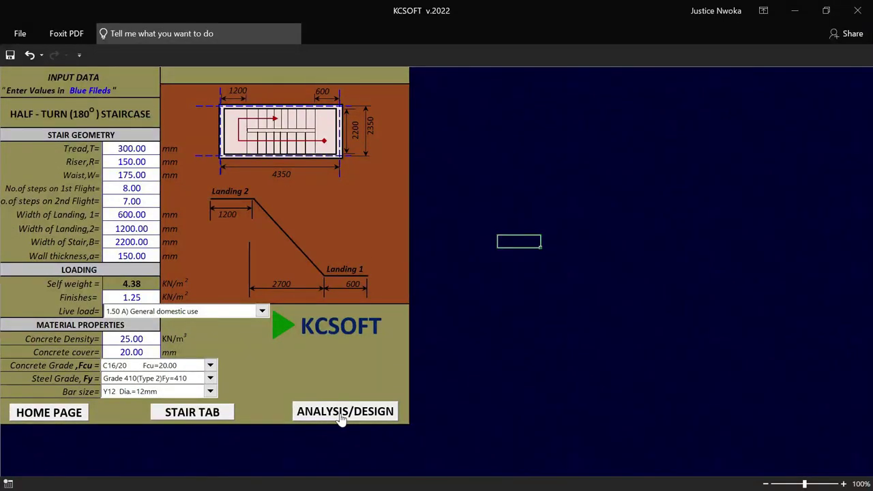
left_click(343, 417)
- Export the reinforcement detail as DXF, opening HALF TURN DETAIL.dwg in AutoCAD
scroll(577, 259, "down", 7)
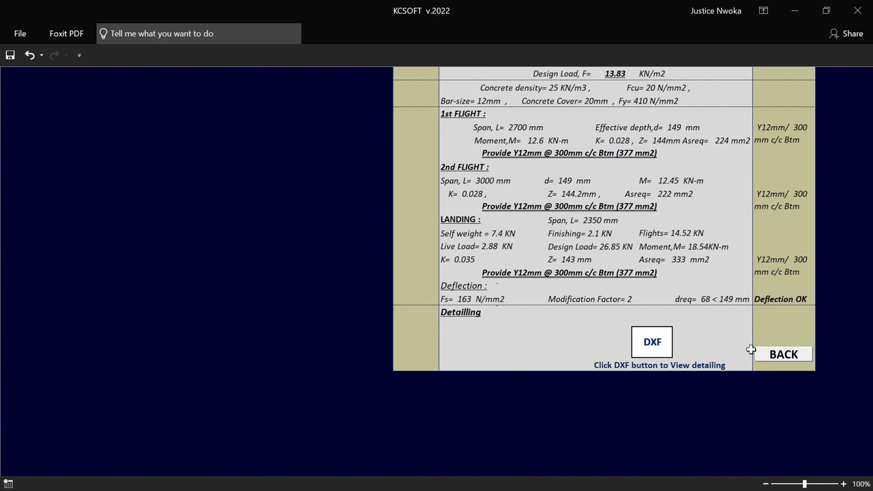
left_click(641, 344)
left_click(645, 351)
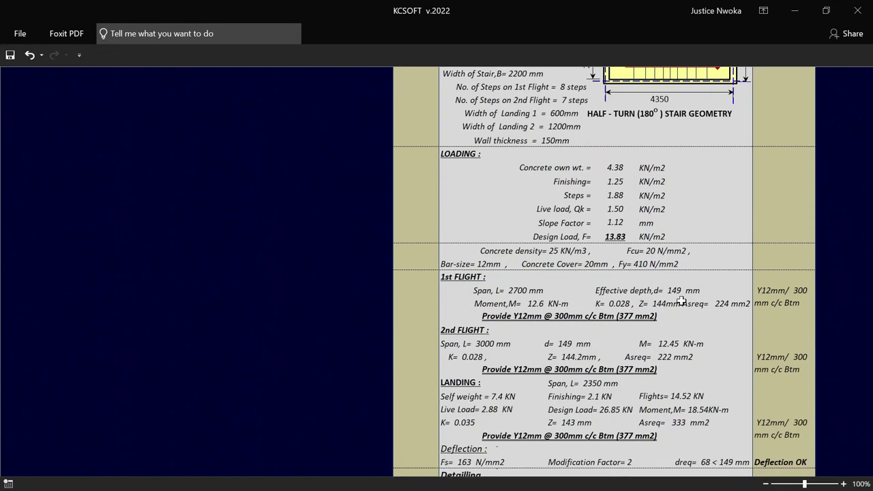
left_click(652, 340)
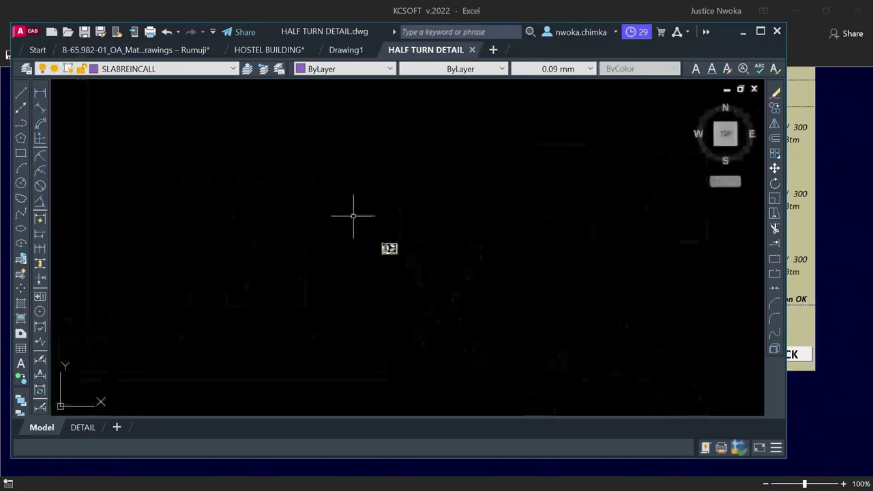
- Maximize the AutoCAD window and zoom in and out over the HALF TURN DETAIL model drawing
left_click(760, 31)
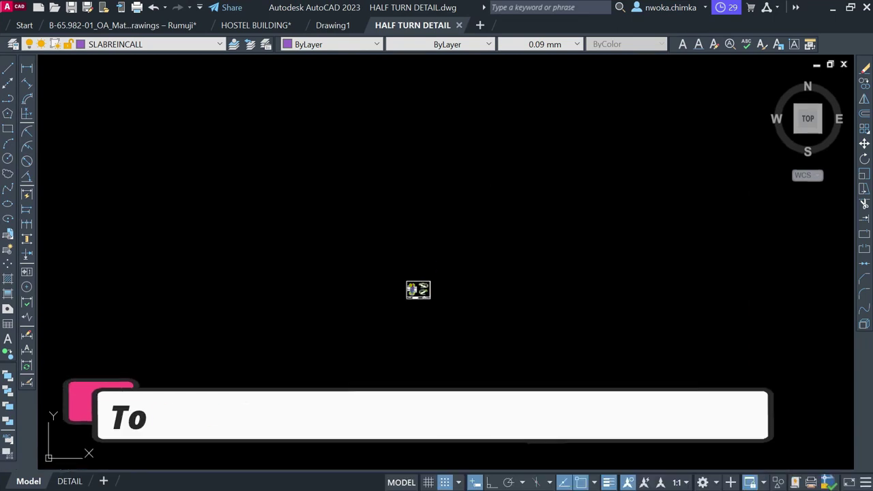
scroll(408, 285, "up", 2)
scroll(408, 285, "up", 8)
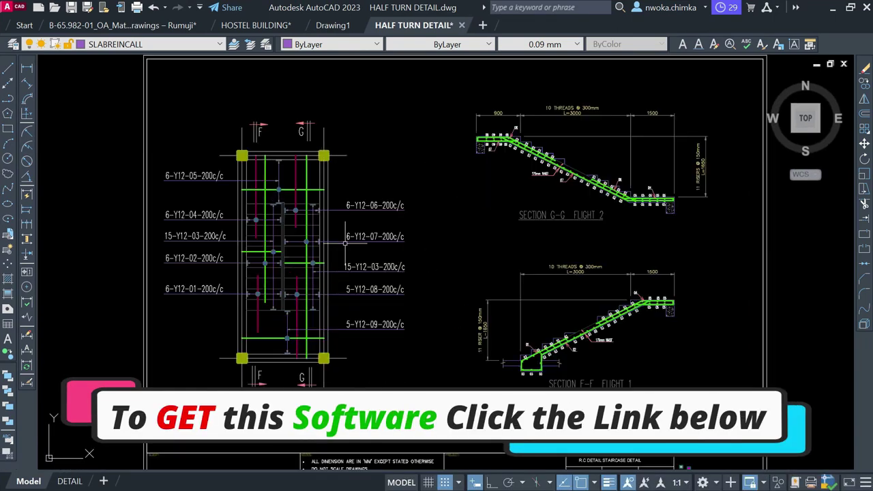
scroll(253, 175, "down", 5)
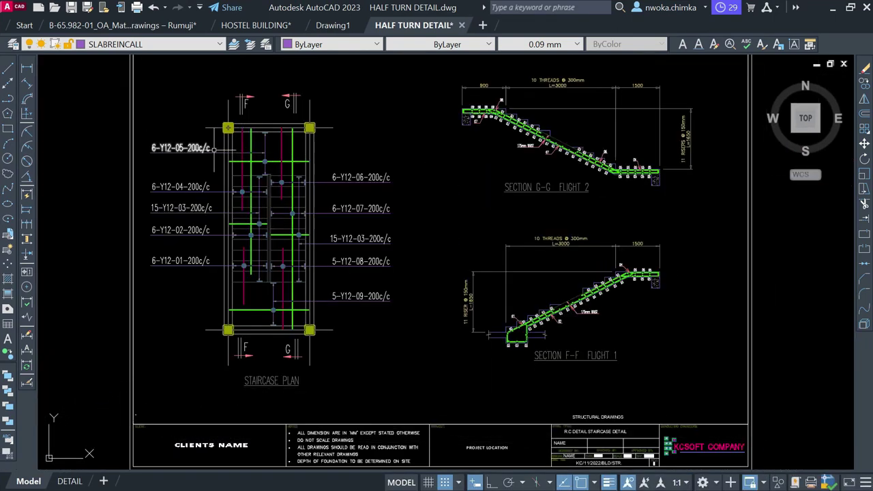
scroll(229, 165, "up", 5)
scroll(287, 228, "down", 3)
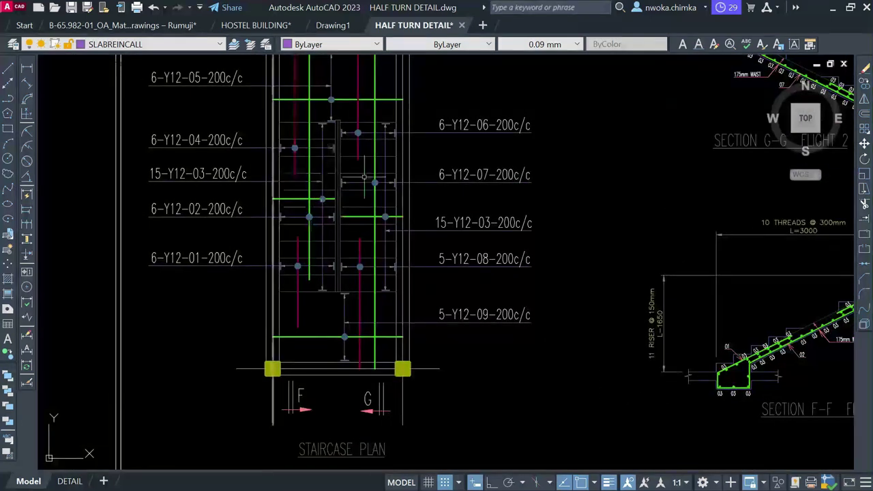
scroll(505, 236, "down", 2)
scroll(505, 235, "down", 1)
scroll(203, 419, "up", 1)
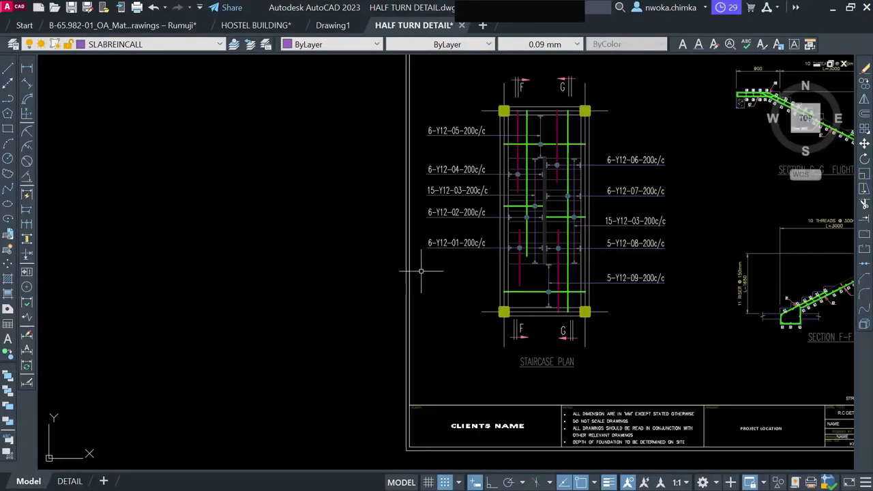
- Switch to the DETAIL layout showing the staircase plan, sections F-F and G-G, and title block
left_click(70, 481)
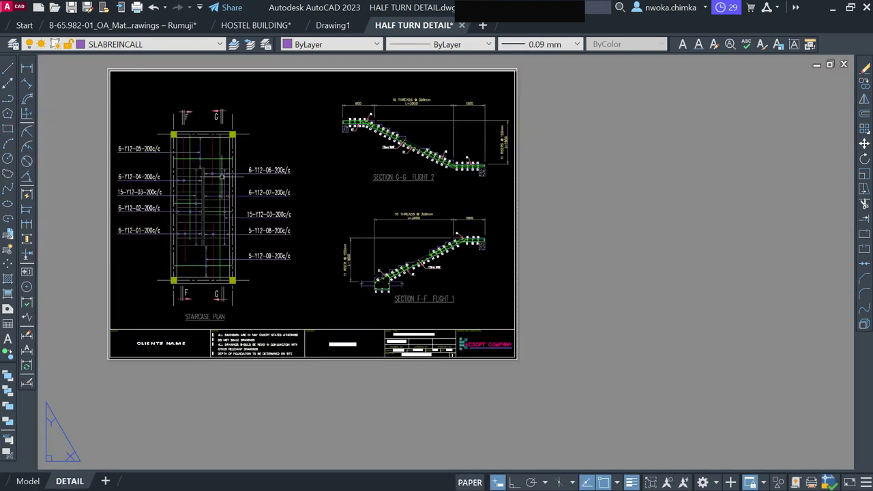
scroll(215, 130, "up", 4)
scroll(436, 178, "down", 2)
scroll(477, 249, "up", 2)
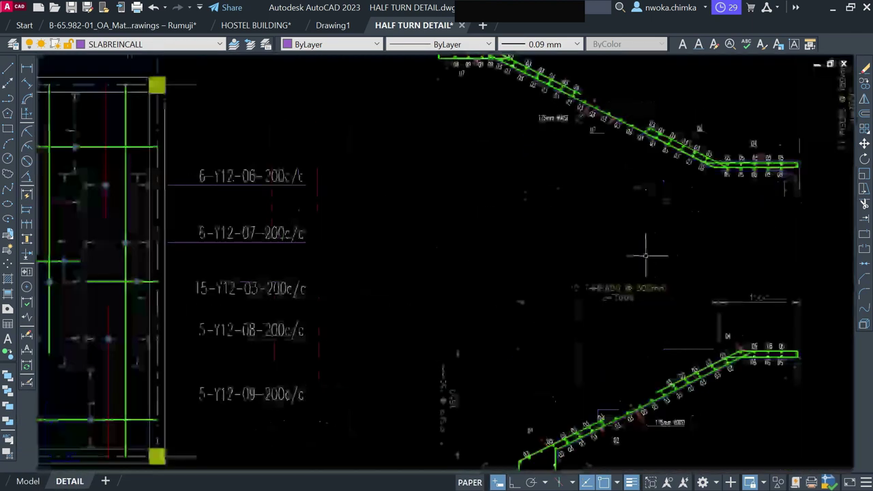
scroll(644, 249, "down", 3)
scroll(639, 353, "up", 3)
scroll(639, 352, "down", 1)
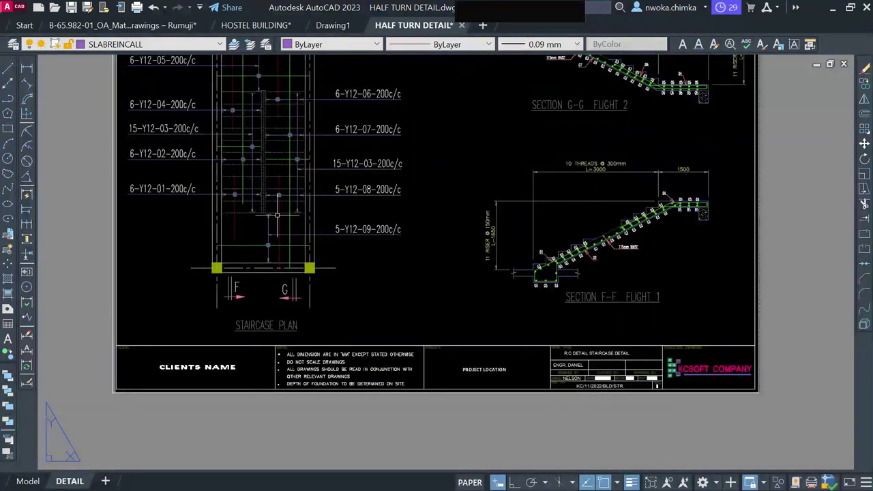